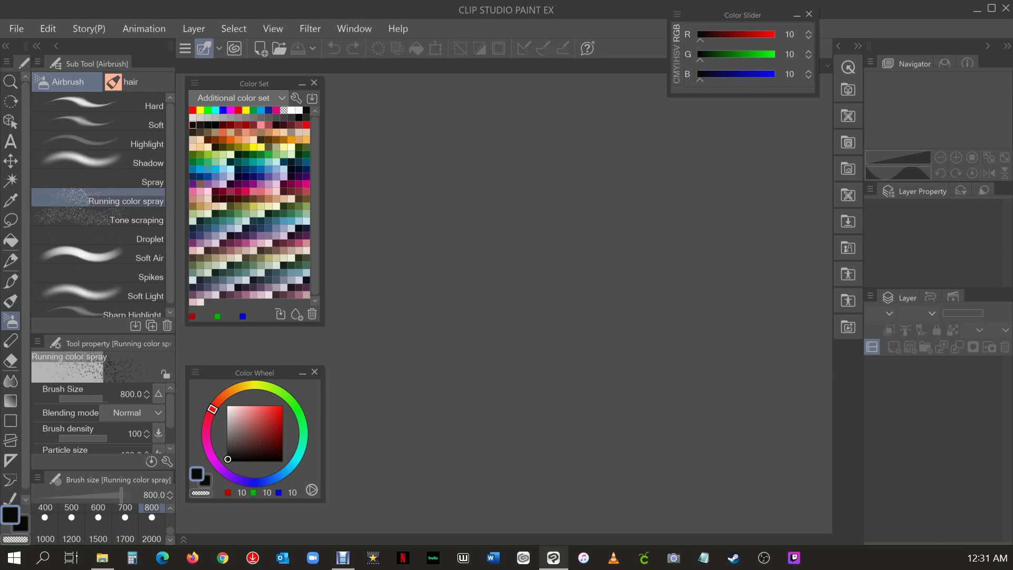
# Create a new 4961x7016 px, 350 dpi illustration canvas from the Prints preset.
pyautogui.click(8, 26)
pyautogui.click(54, 47)
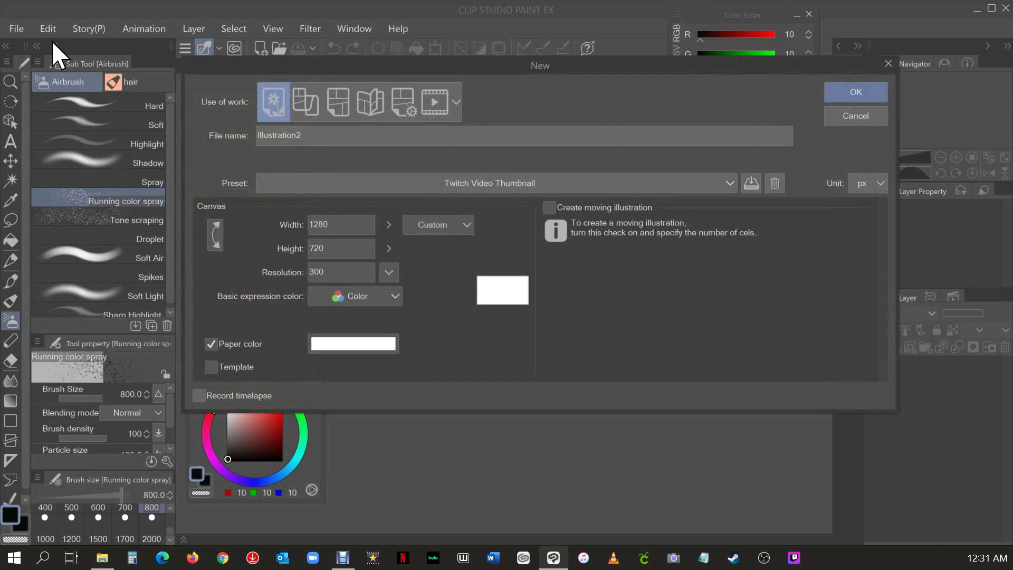
pyautogui.click(511, 182)
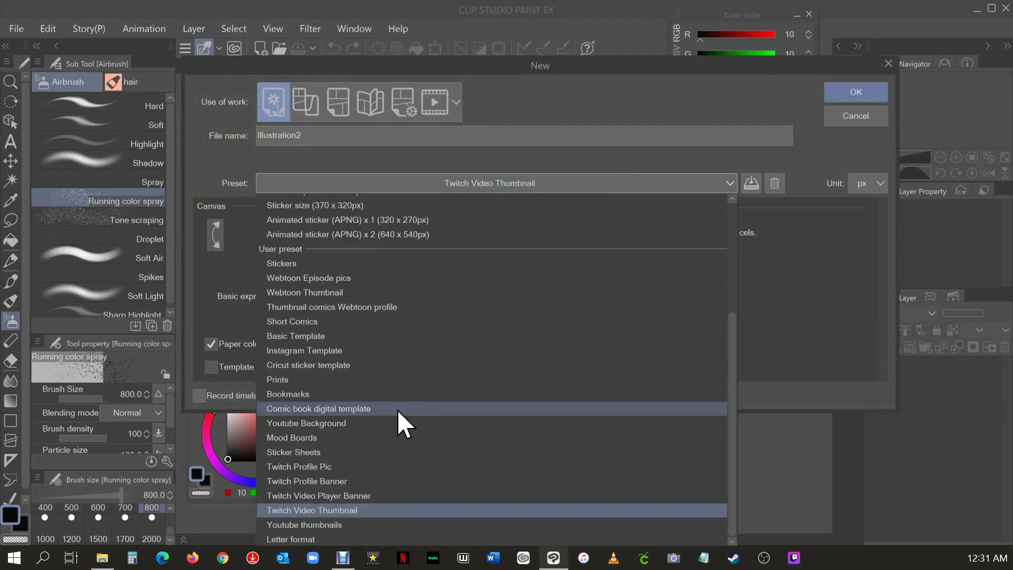
pyautogui.click(352, 379)
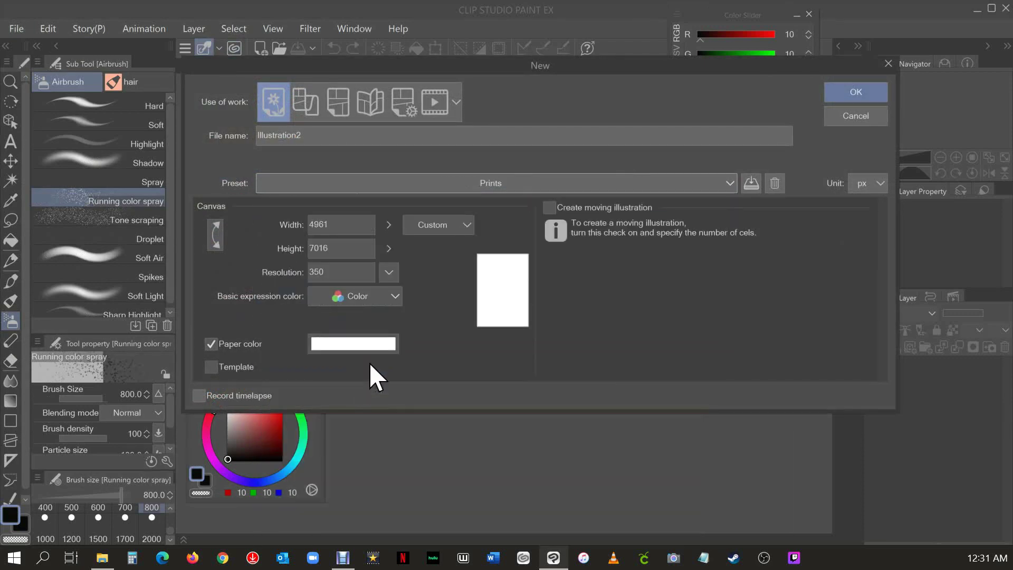
pyautogui.click(863, 90)
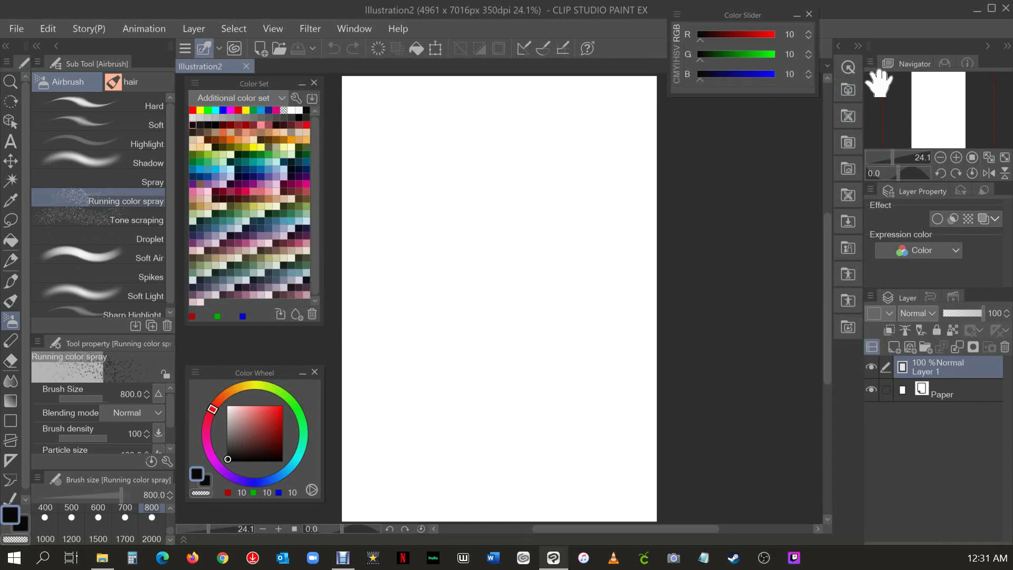
# Import the 50-black-roses1 image from the Refrences folder onto the canvas.
pyautogui.click(18, 24)
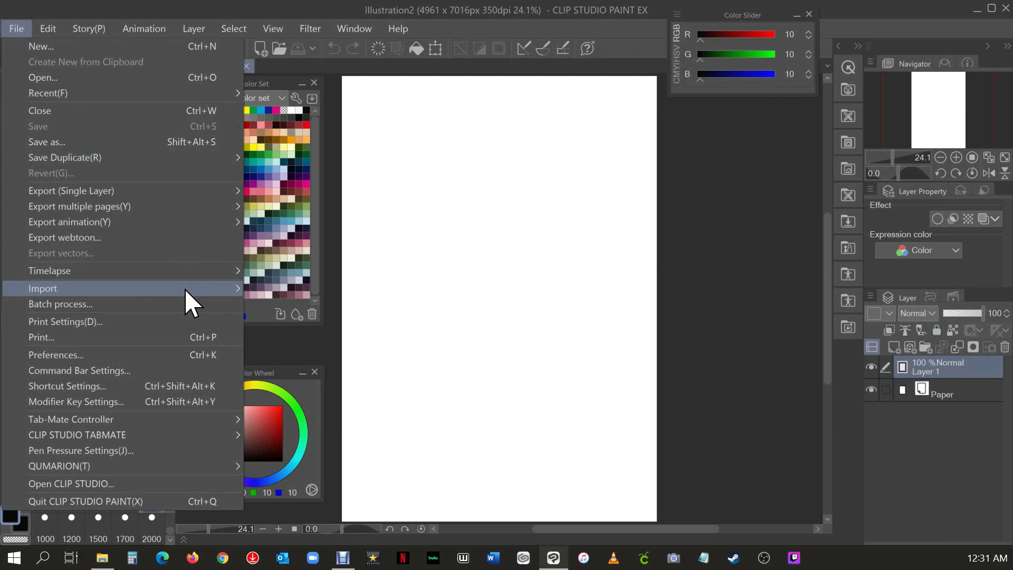
pyautogui.moveTo(185, 289)
pyautogui.click(273, 288)
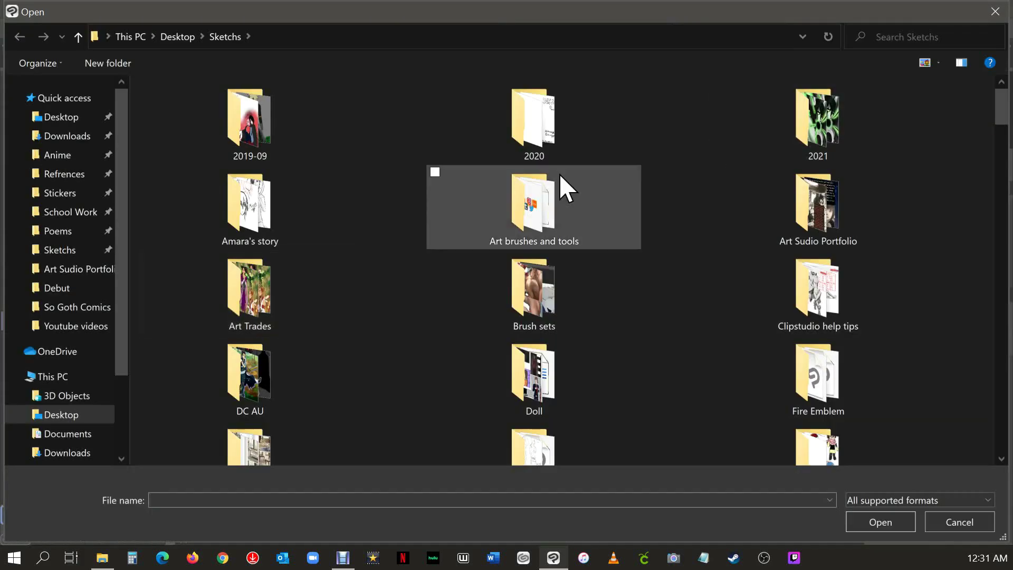
pyautogui.moveTo(1002, 113); pyautogui.dragTo(1005, 151)
pyautogui.doubleClick(240, 243)
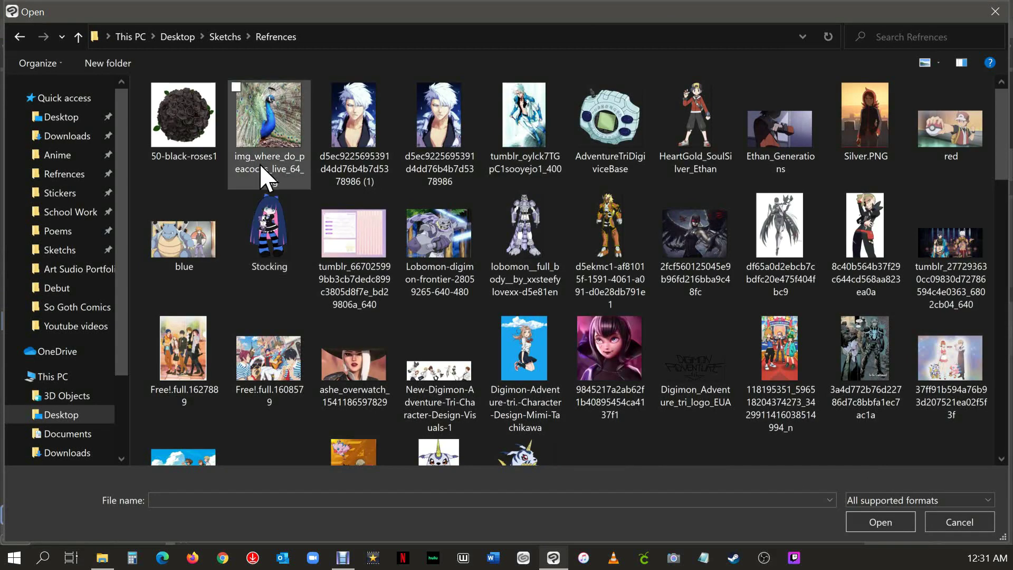
pyautogui.doubleClick(180, 132)
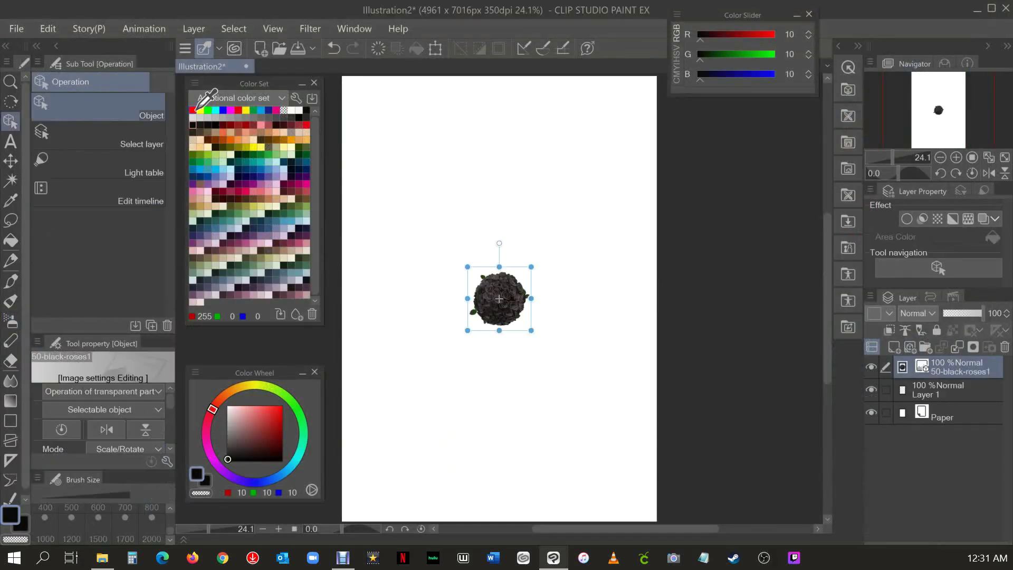
# Scale the roses image to nearly full canvas width and position it in the upper page.
pyautogui.moveTo(530, 267); pyautogui.dragTo(656, 125)
pyautogui.moveTo(465, 330); pyautogui.dragTo(298, 463)
pyautogui.moveTo(510, 352); pyautogui.dragTo(500, 299)
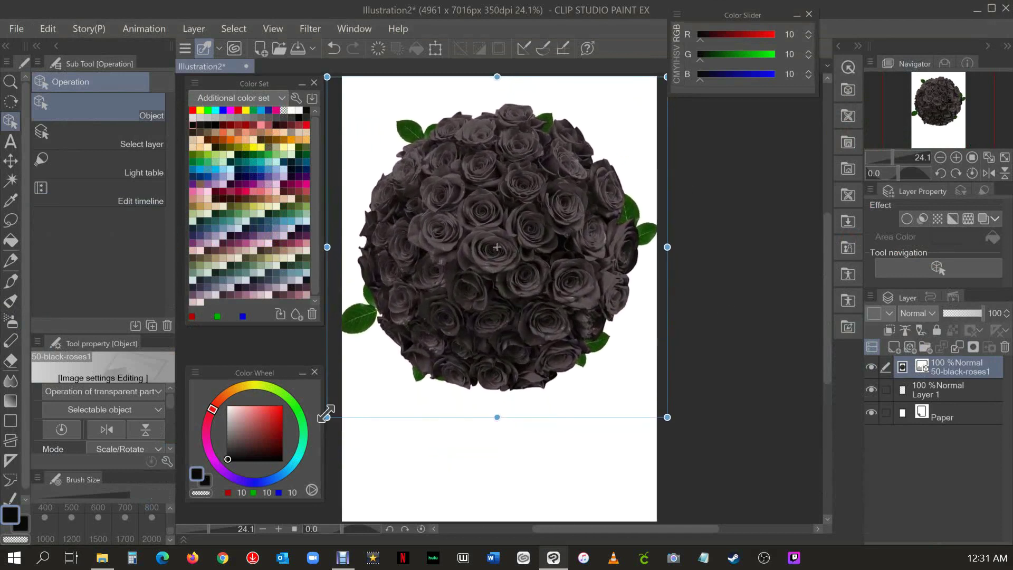
pyautogui.moveTo(327, 417); pyautogui.dragTo(343, 400)
pyautogui.moveTo(520, 305); pyautogui.dragTo(517, 311)
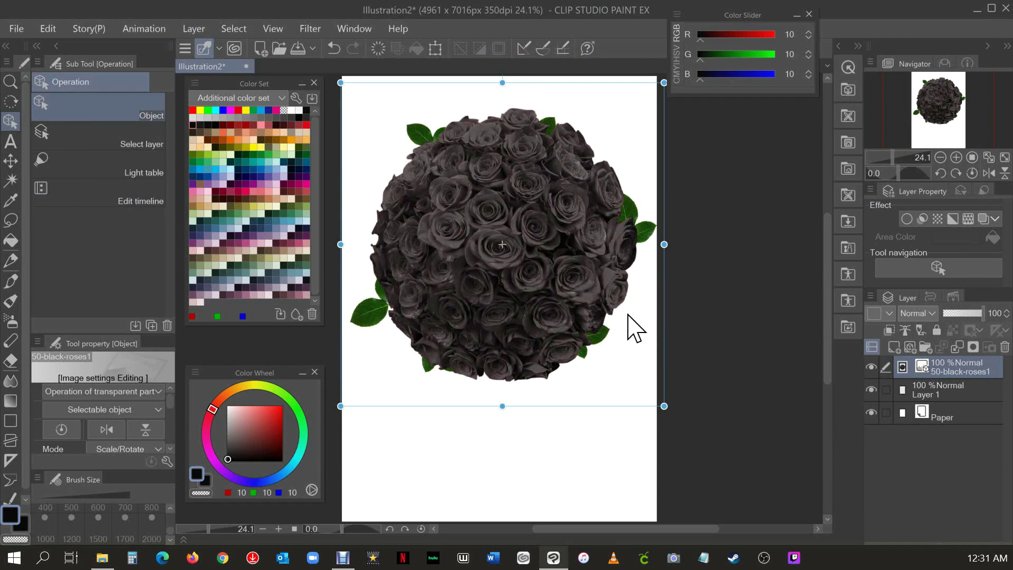
pyautogui.click(955, 373)
# Preview the roses' LT conversion of layer, trying black fill values before settling on 80.
pyautogui.click(194, 27)
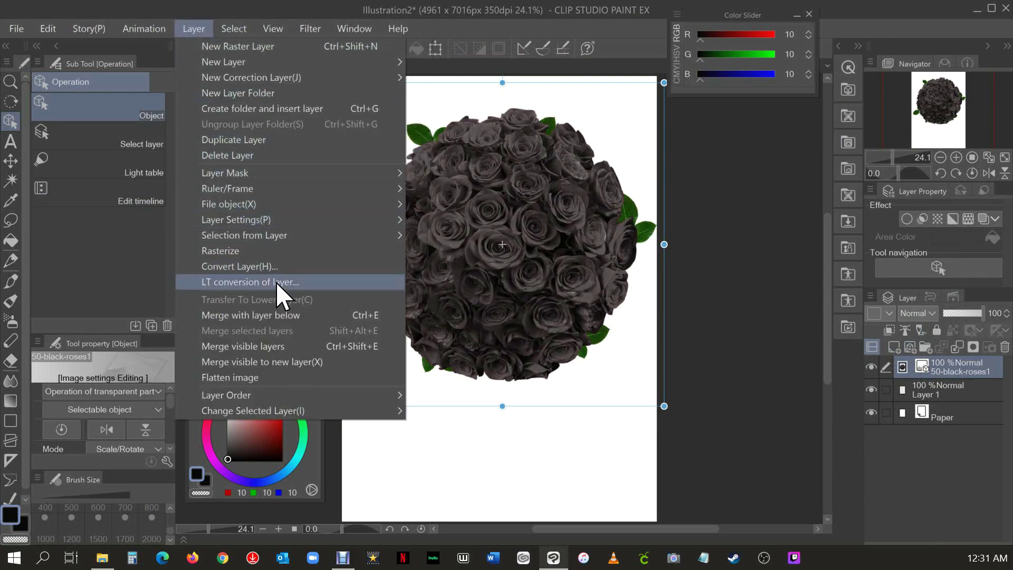
pyautogui.click(267, 281)
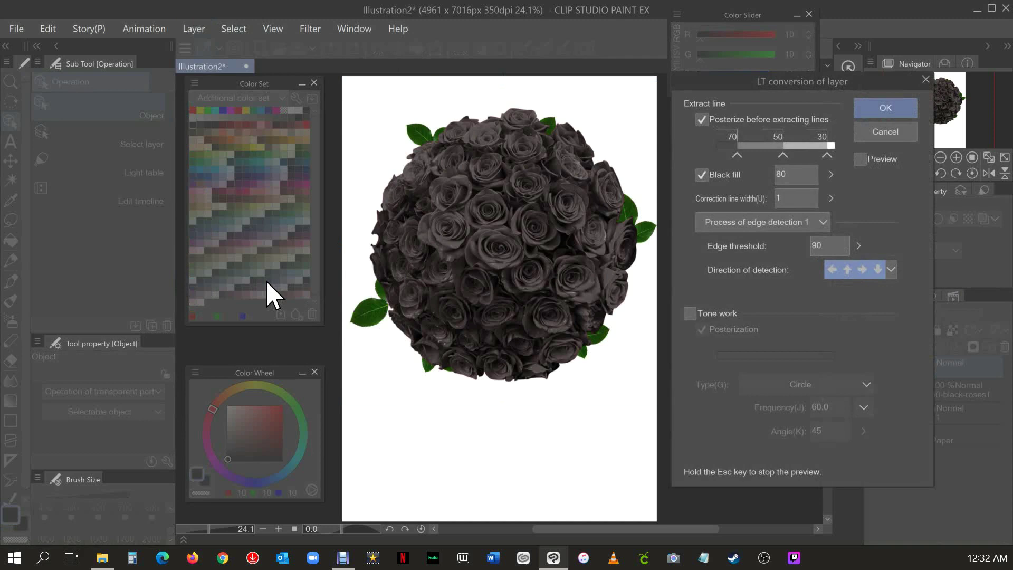
pyautogui.click(861, 158)
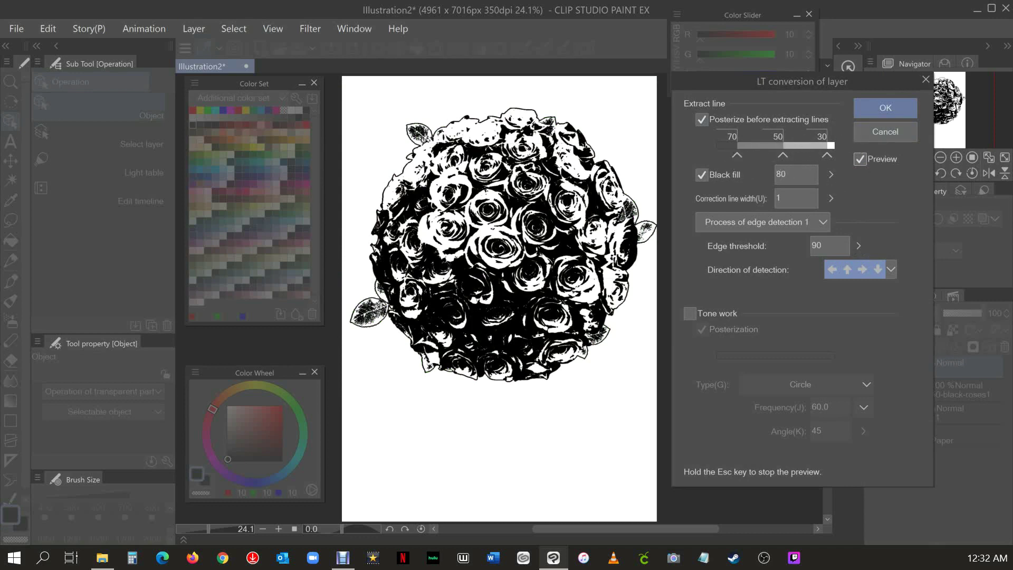
pyautogui.click(830, 175)
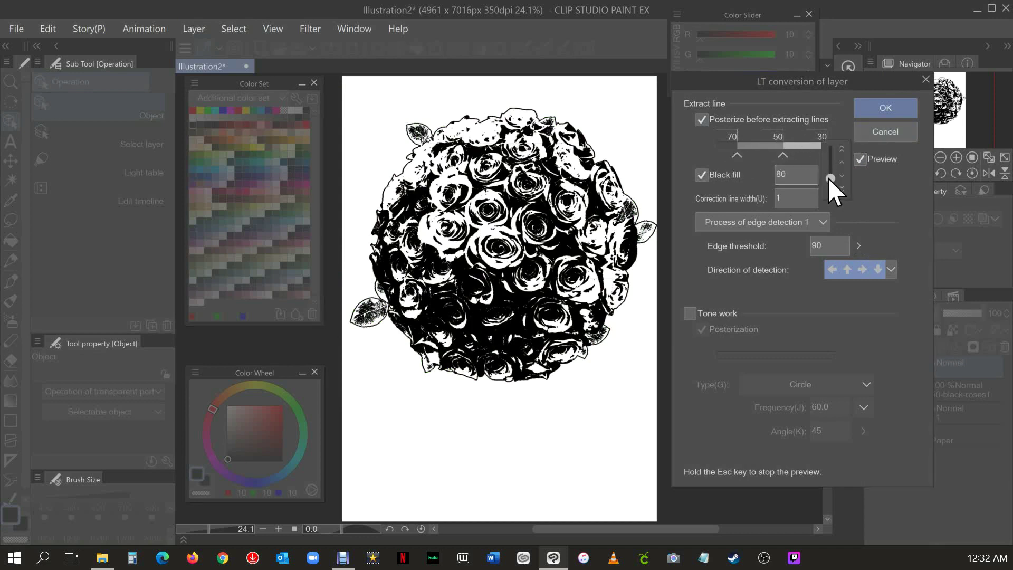
pyautogui.click(842, 148)
pyautogui.moveTo(834, 169); pyautogui.dragTo(838, 184)
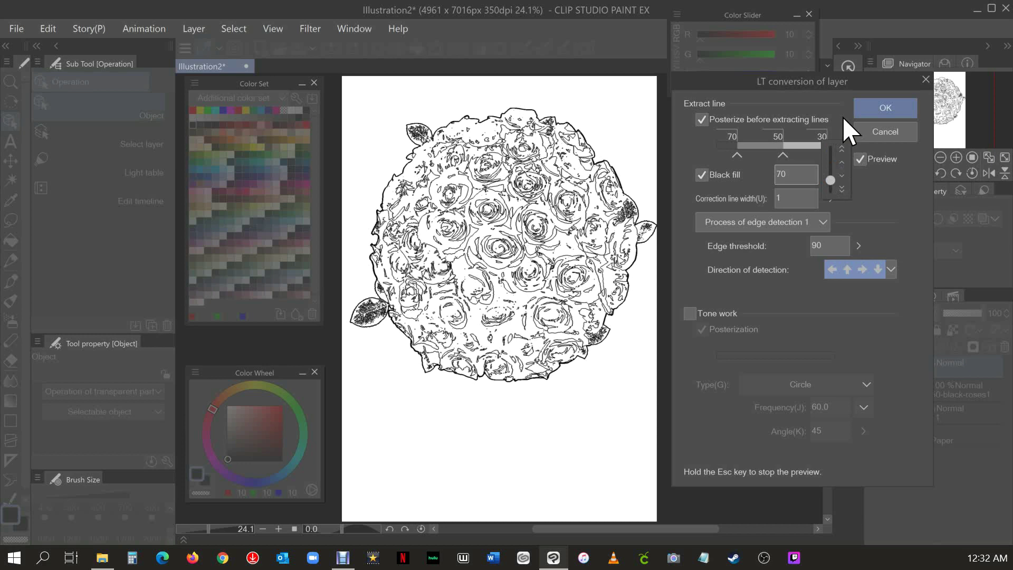
pyautogui.click(840, 189)
pyautogui.click(841, 148)
pyautogui.click(841, 148)
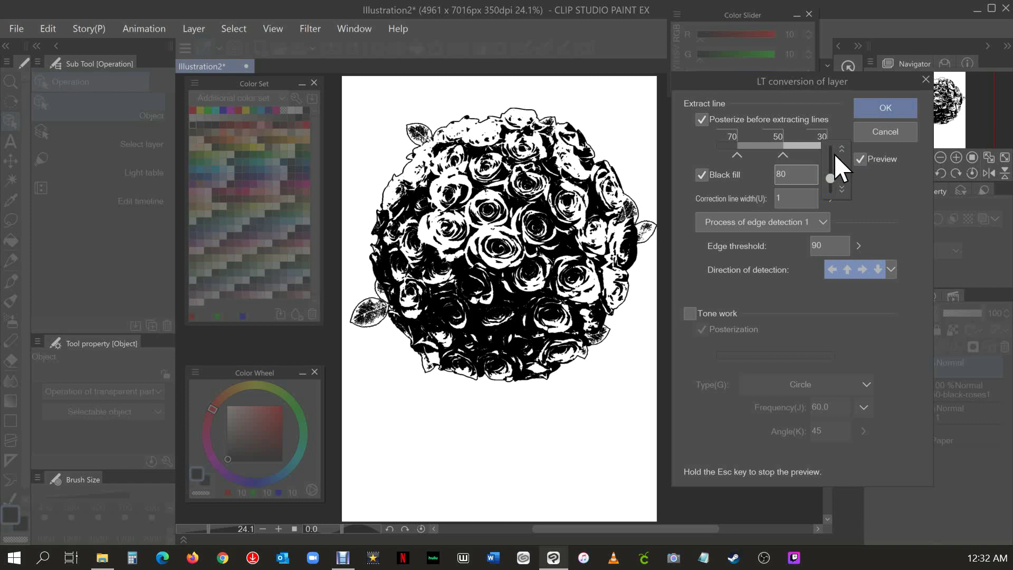
# Enable Tone work with Ellipse tone dots and apply the LT conversion.
pyautogui.click(690, 312)
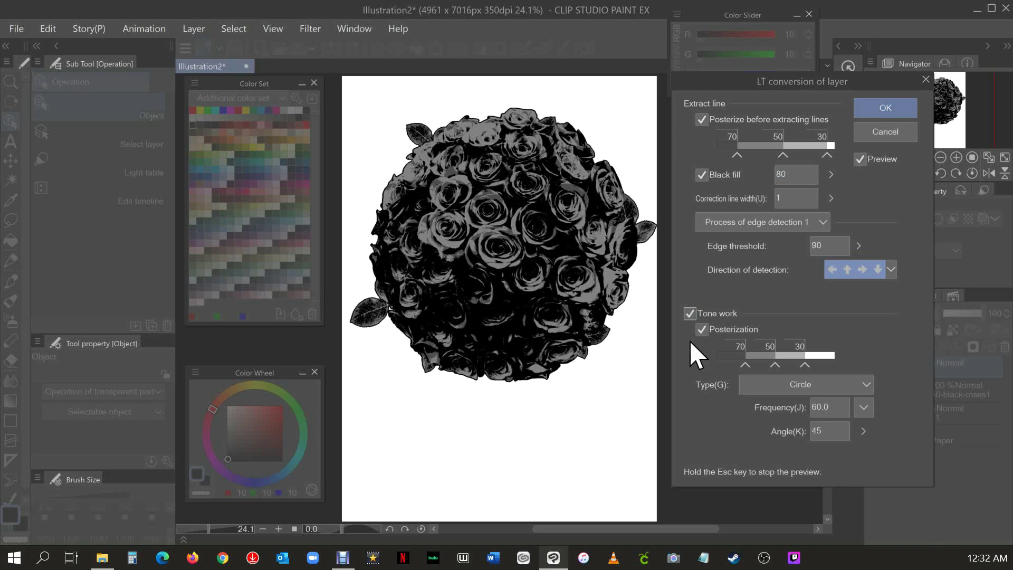
pyautogui.click(853, 383)
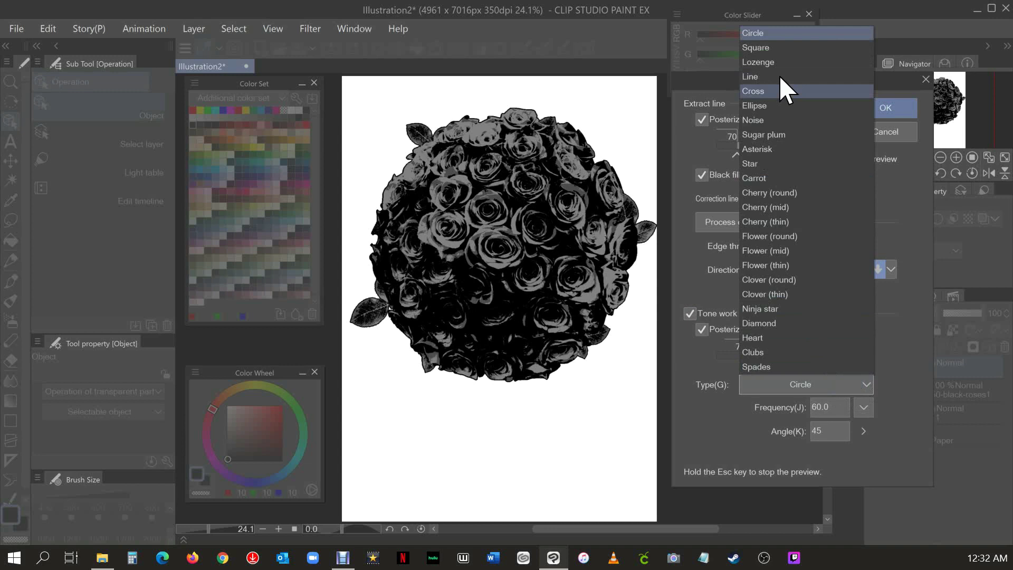
pyautogui.click(793, 47)
pyautogui.click(844, 381)
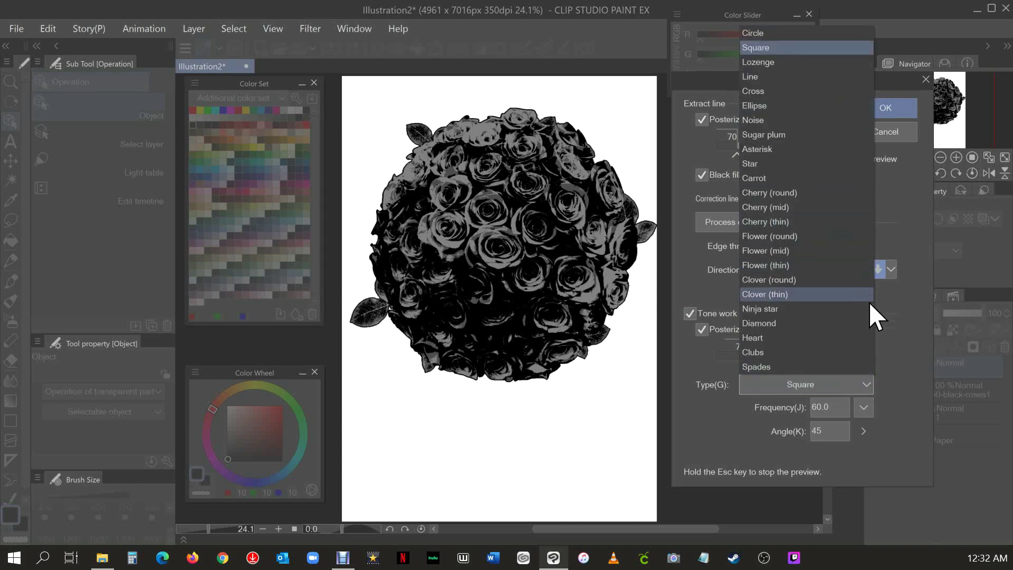
pyautogui.click(900, 318)
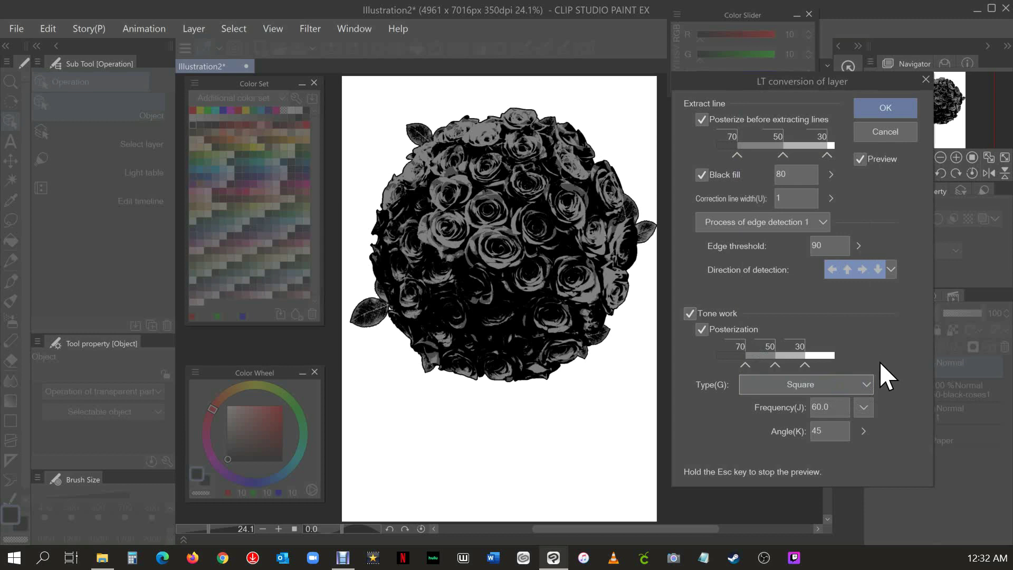
pyautogui.click(858, 381)
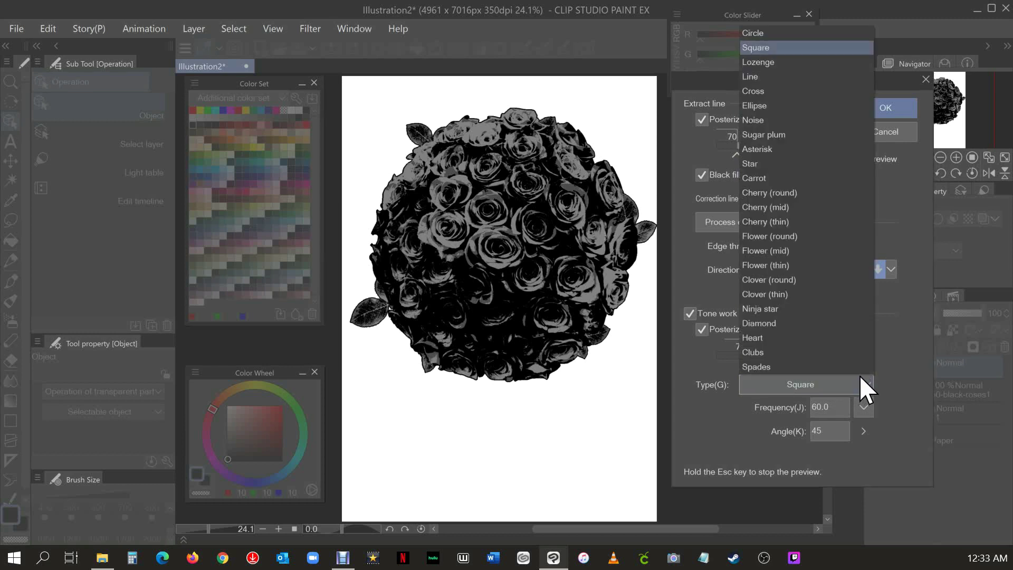
pyautogui.click(796, 105)
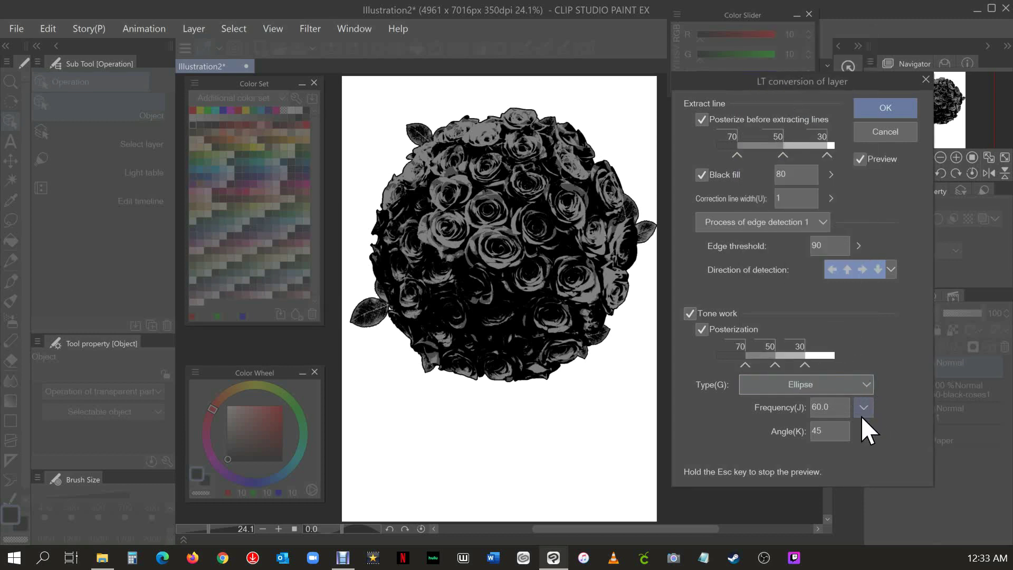
pyautogui.click(884, 110)
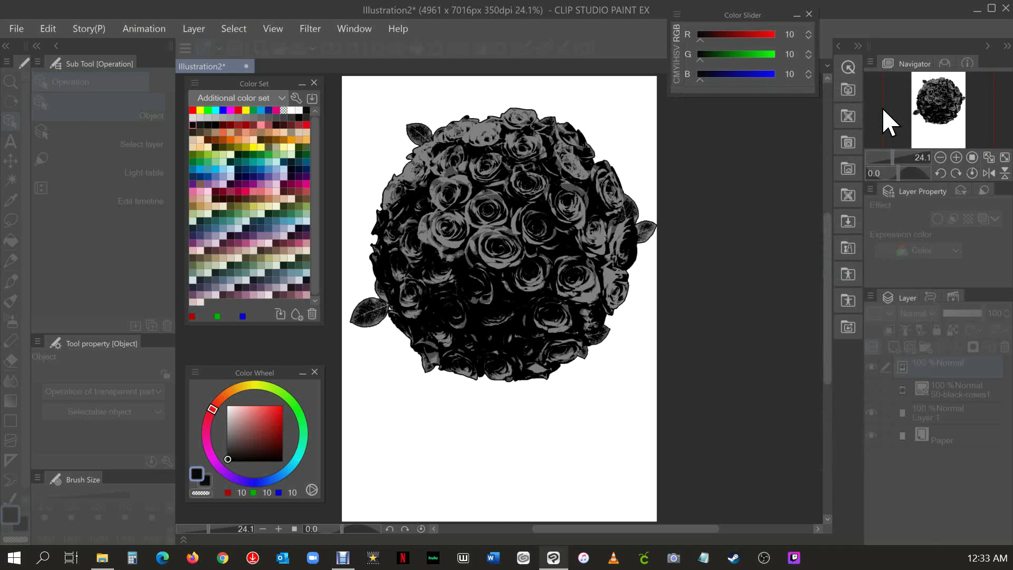
# Zoom in with the Navigator to inspect the top of the converted roses.
pyautogui.moveTo(752, 15); pyautogui.dragTo(747, 36)
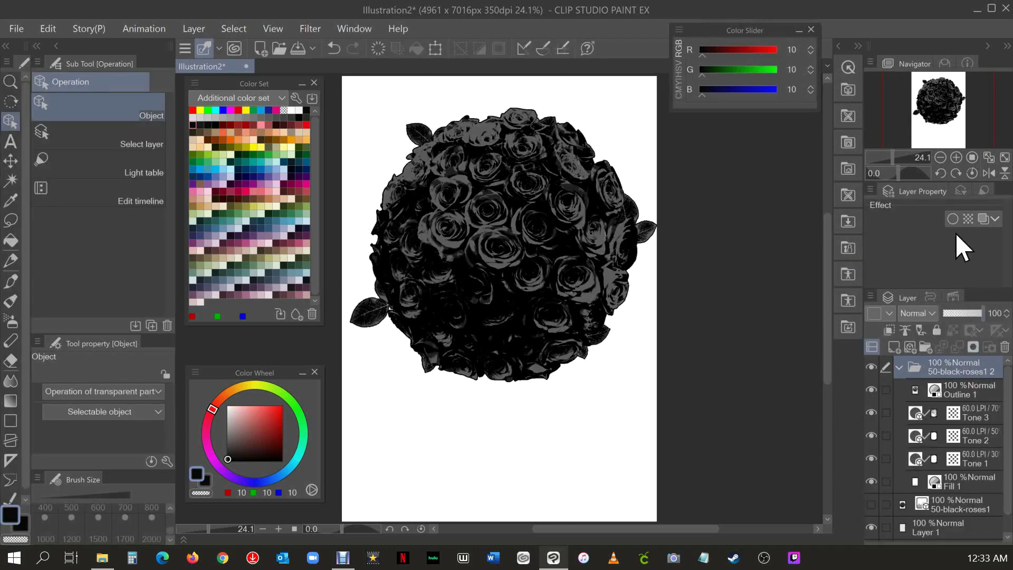
pyautogui.click(956, 157)
pyautogui.click(956, 158)
pyautogui.click(955, 157)
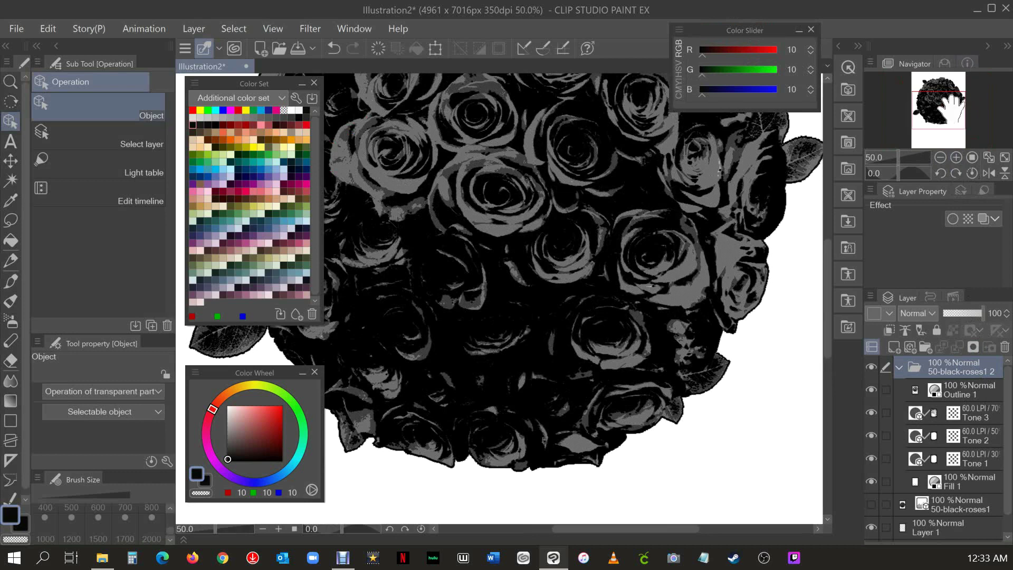
pyautogui.moveTo(944, 105); pyautogui.dragTo(942, 87)
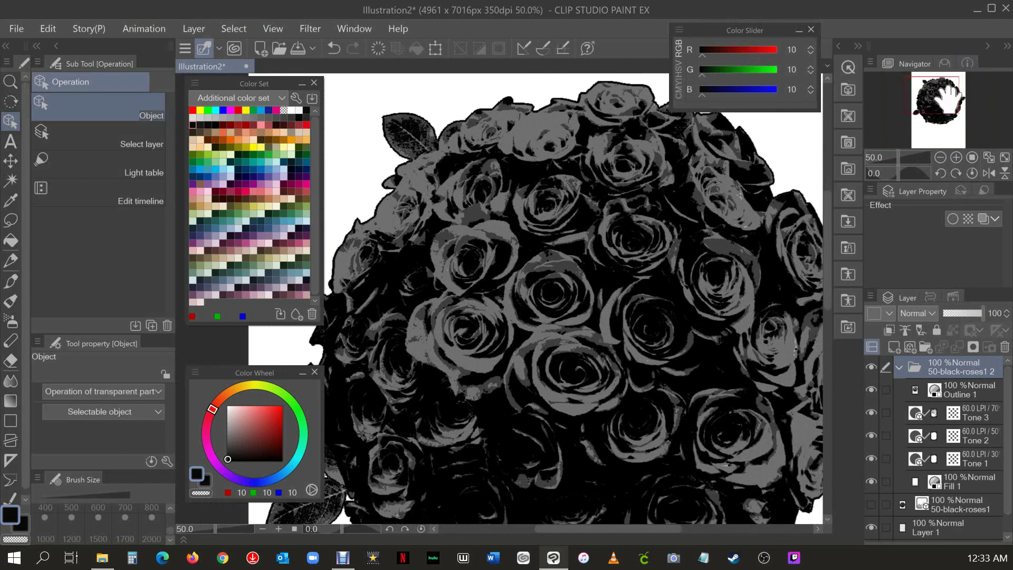
# Fit the page to the window, create a Prints-size Illustration3 canvas, and open the fountain file.
pyautogui.click(1005, 158)
pyautogui.click(17, 28)
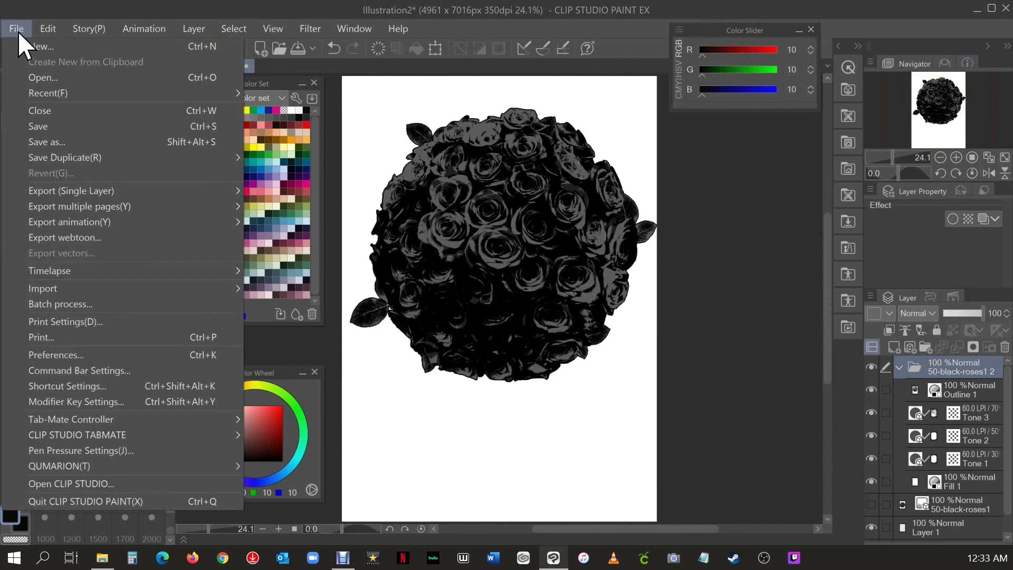
pyautogui.click(36, 44)
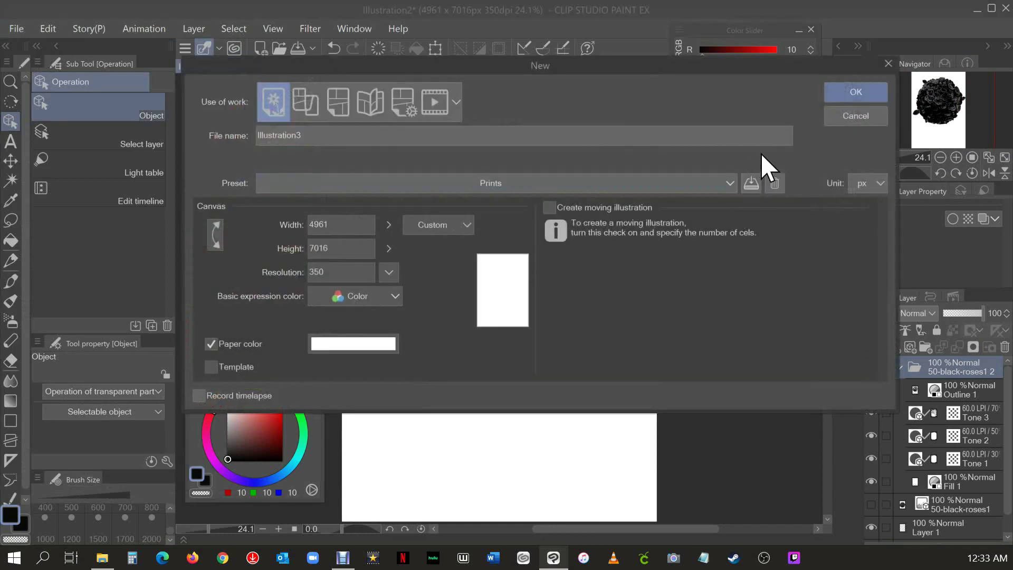
pyautogui.click(855, 95)
pyautogui.click(16, 25)
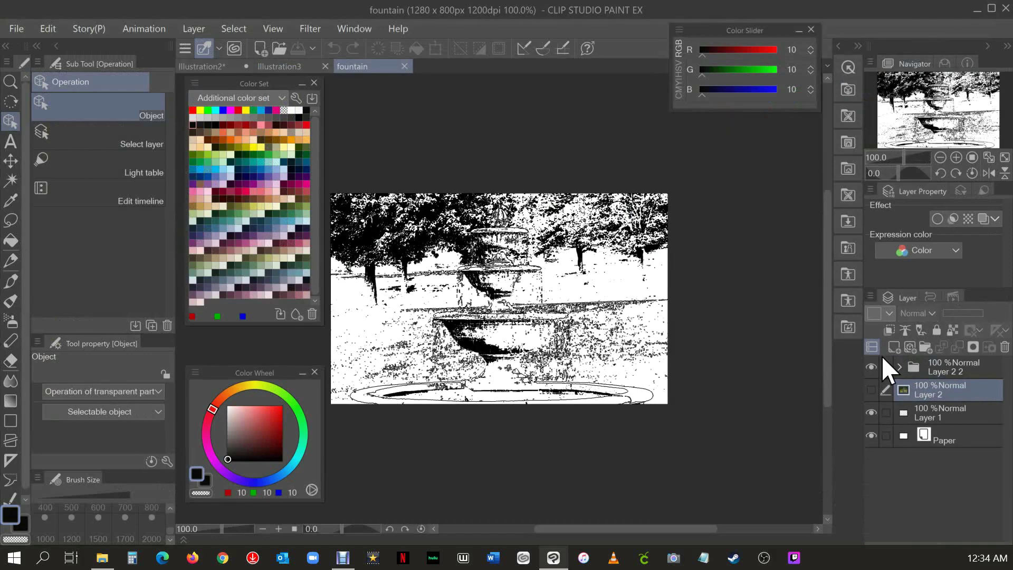
# Hide the Layer 2 2 conversion folder, show the colour fountain photo, and expand the folder.
pyautogui.click(871, 390)
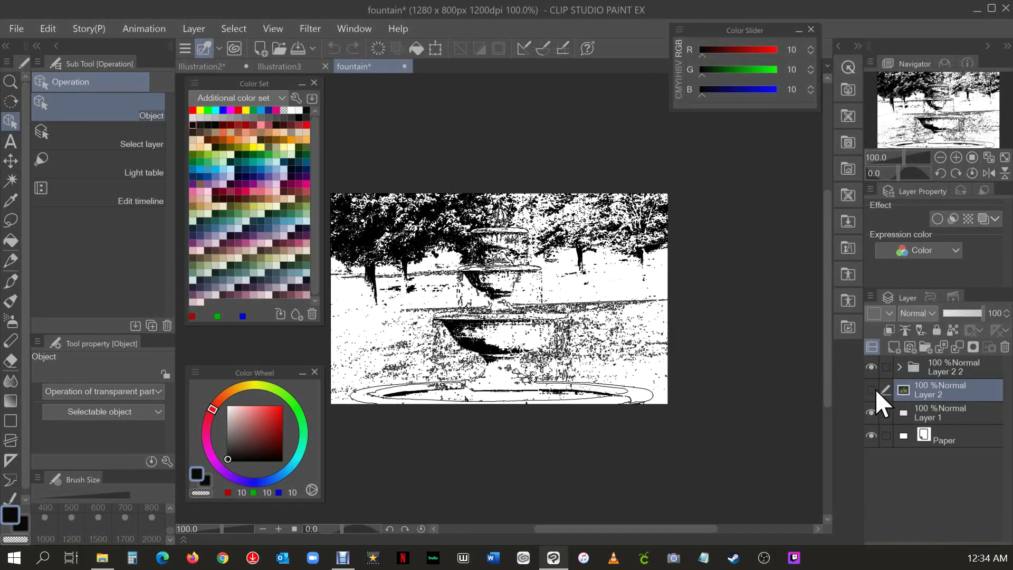
pyautogui.click(872, 368)
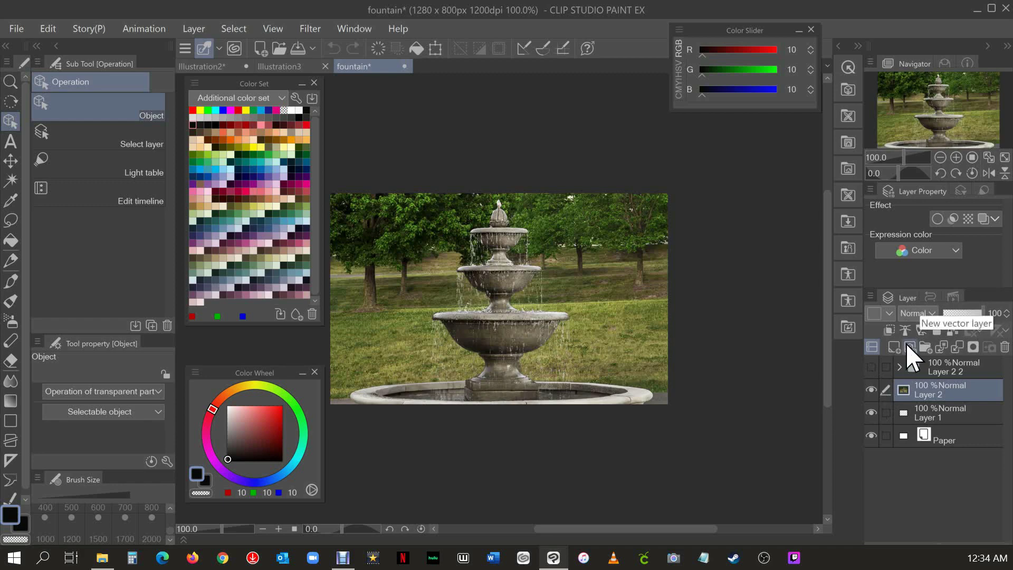
pyautogui.click(193, 29)
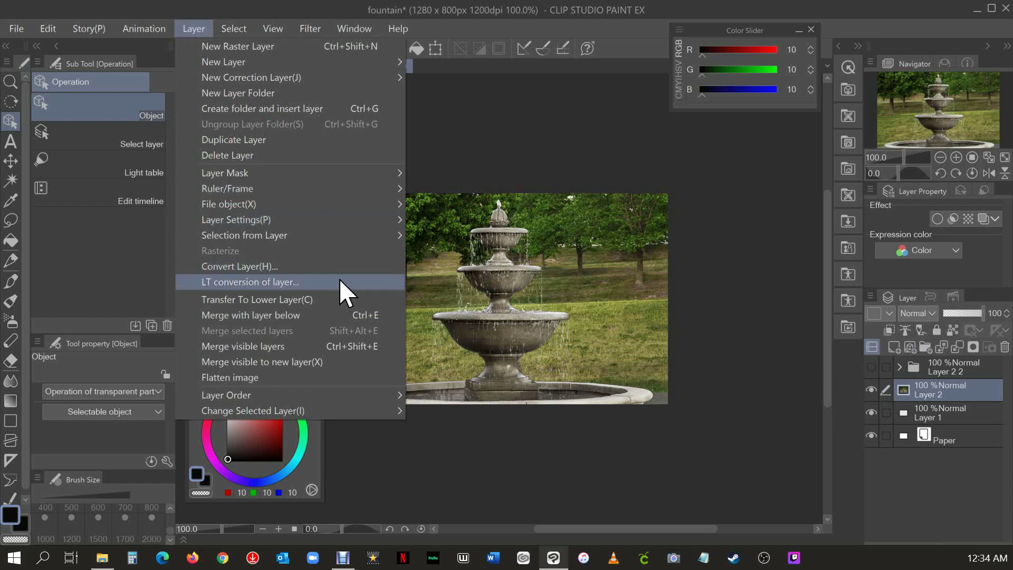
pyautogui.click(534, 129)
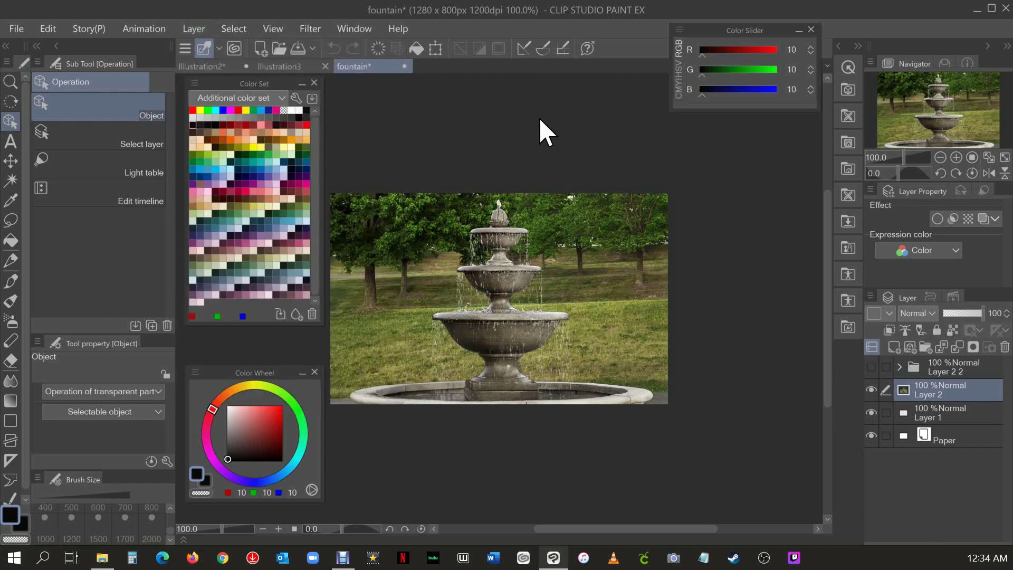
pyautogui.click(898, 368)
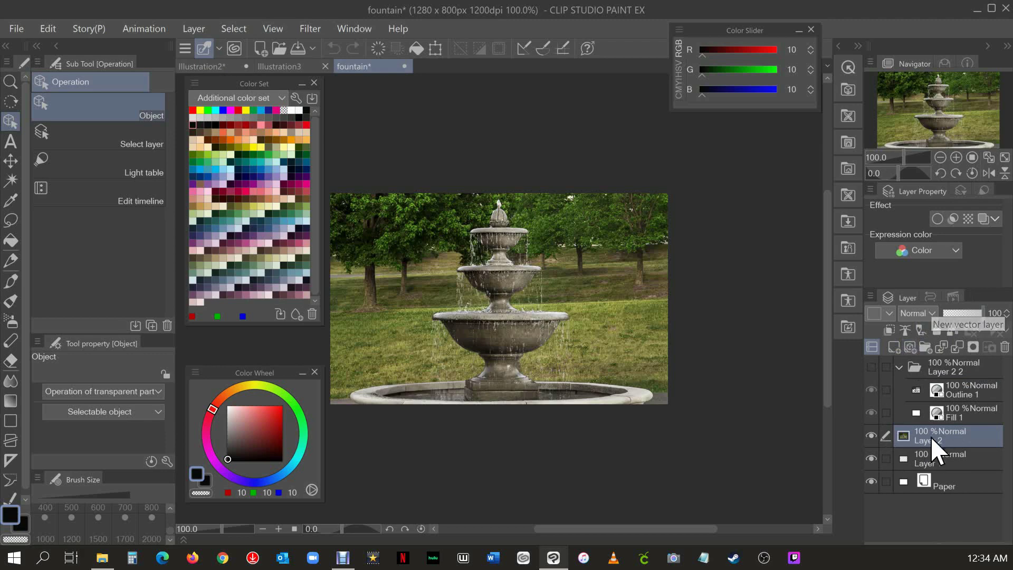
# Show the Layer 2 2 line-art folder again and hide the colour photo Layer 2.
pyautogui.click(871, 435)
pyautogui.click(871, 436)
pyautogui.click(871, 436)
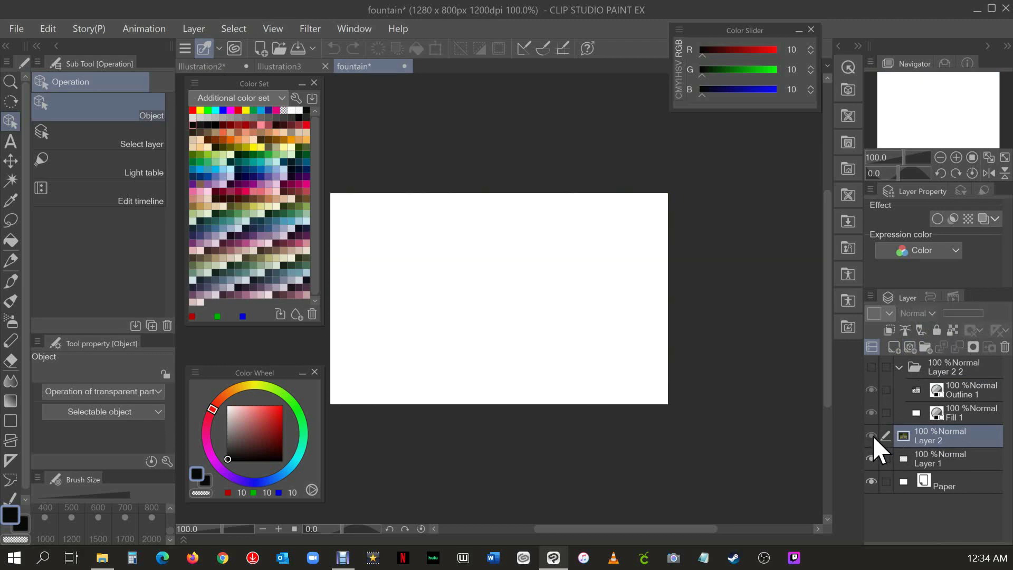
pyautogui.click(871, 436)
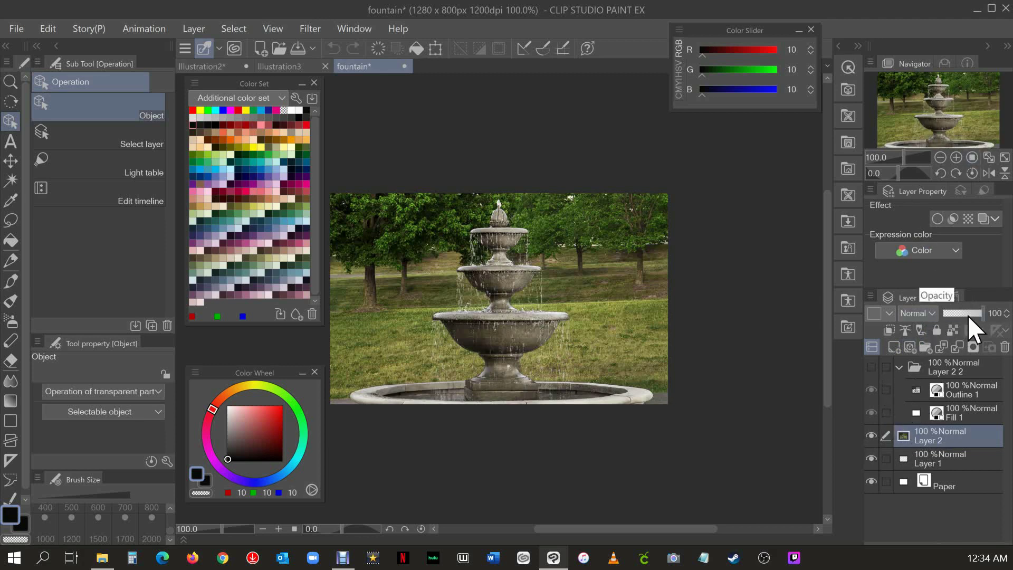
pyautogui.click(871, 368)
pyautogui.click(871, 435)
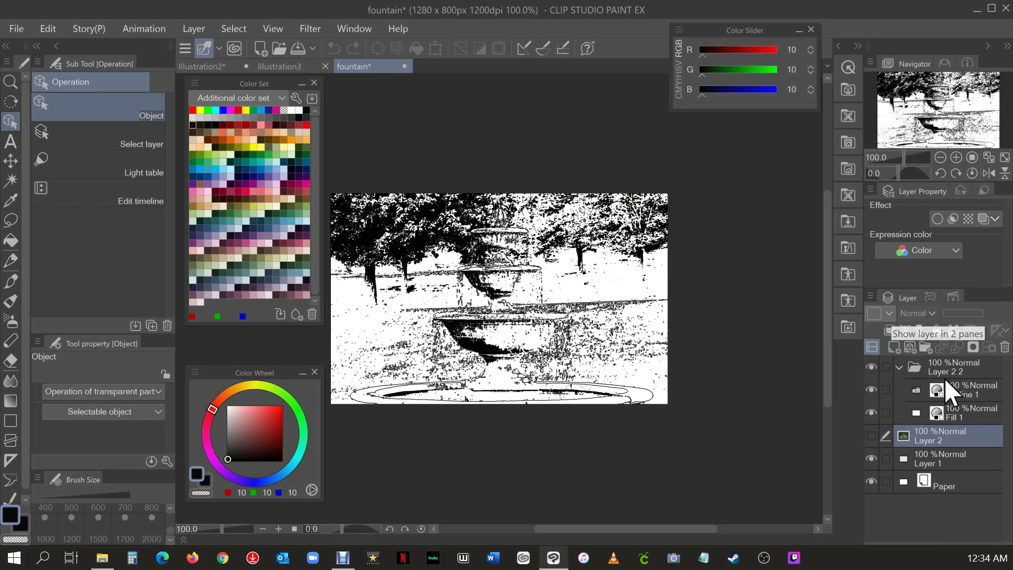
# Set the expression colour of Fill 1 and Outline 1 to Color.
pyautogui.click(969, 413)
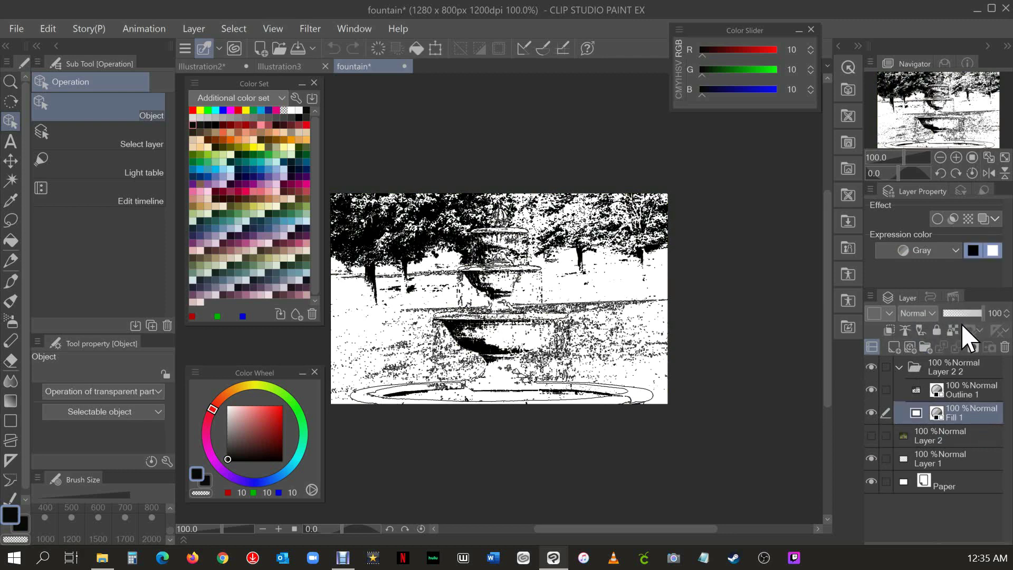
pyautogui.click(951, 252)
pyautogui.click(943, 268)
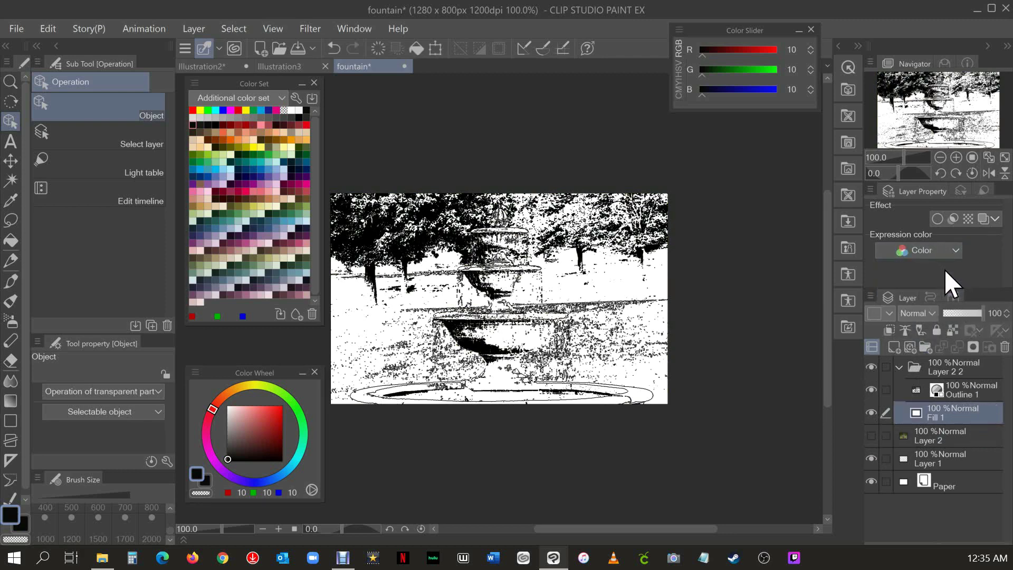
pyautogui.click(967, 392)
pyautogui.click(947, 251)
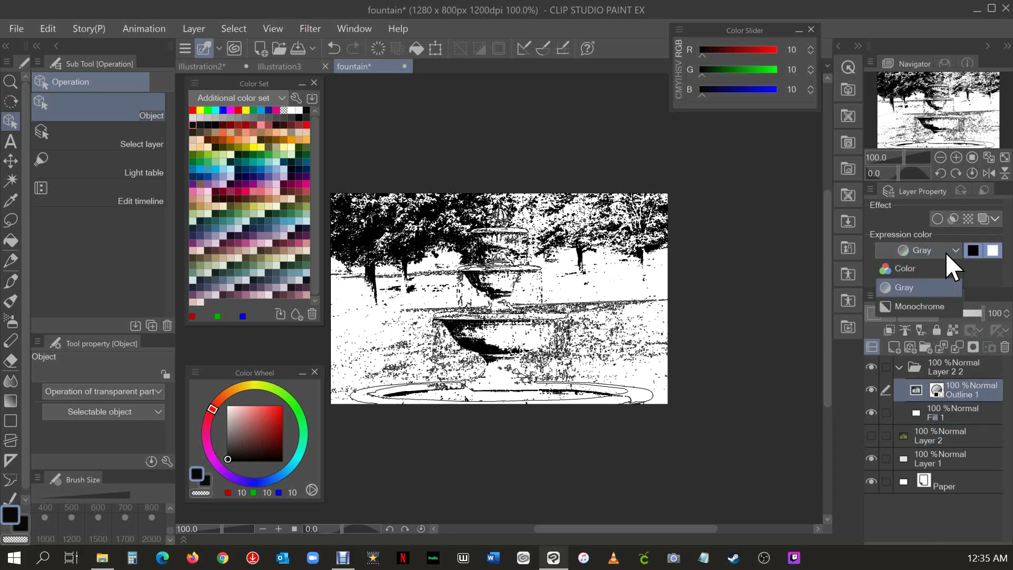
pyautogui.click(937, 268)
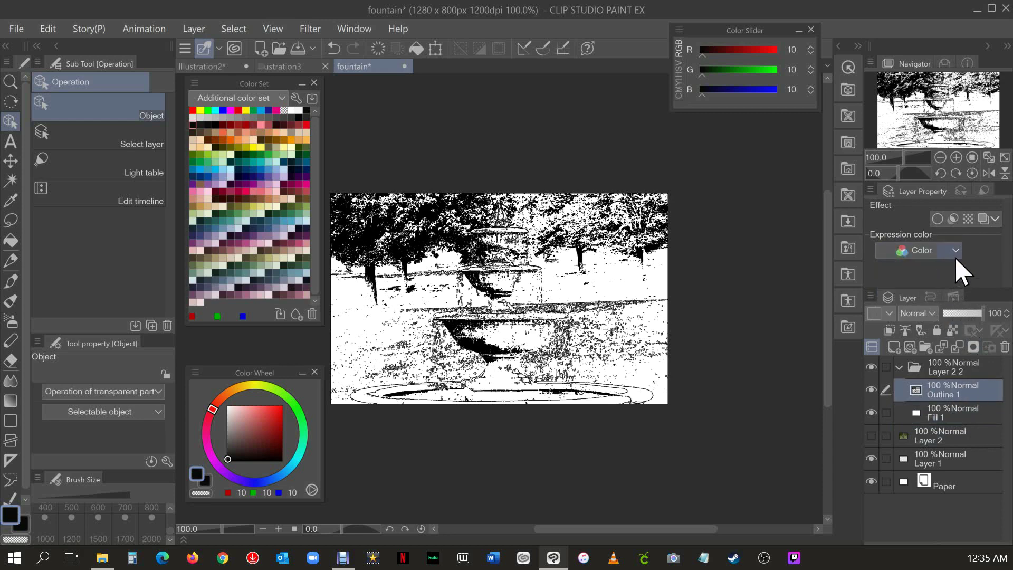
# Inspect the fountain lines at 200% to 800% zoom, then reset the view to 100%.
pyautogui.click(972, 156)
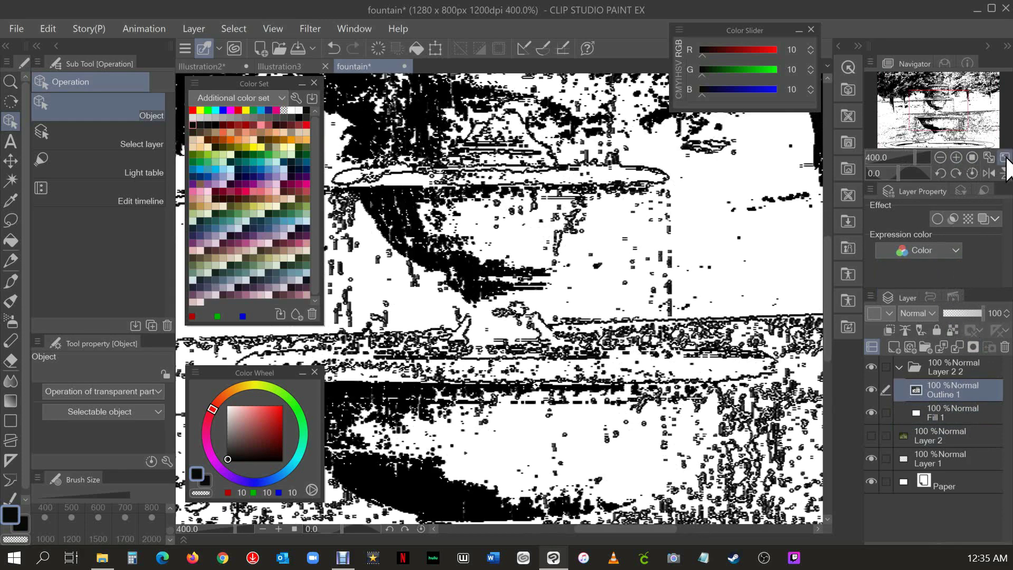
pyautogui.click(942, 157)
pyautogui.click(956, 157)
pyautogui.click(956, 158)
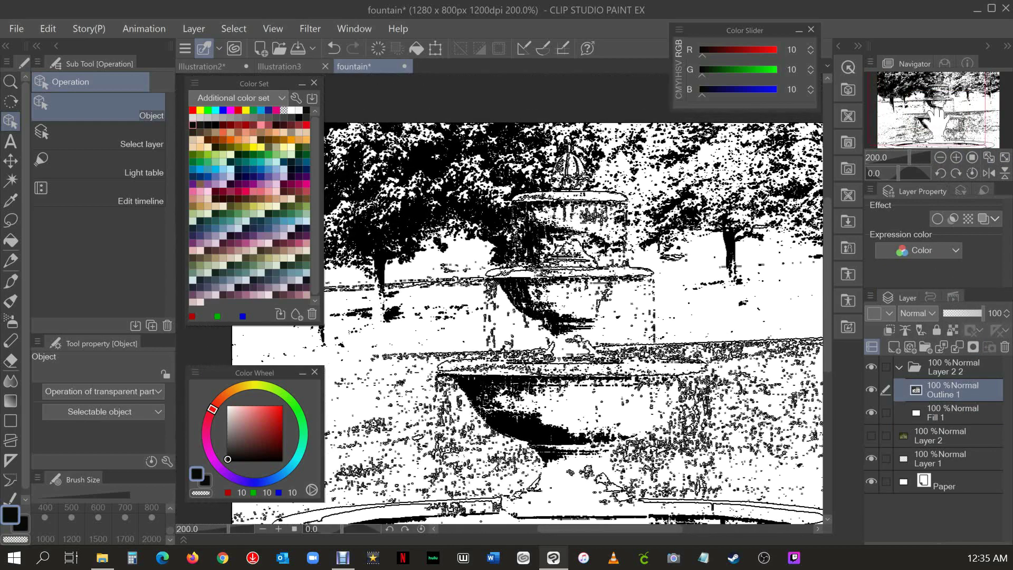
pyautogui.click(955, 157)
pyautogui.click(955, 157)
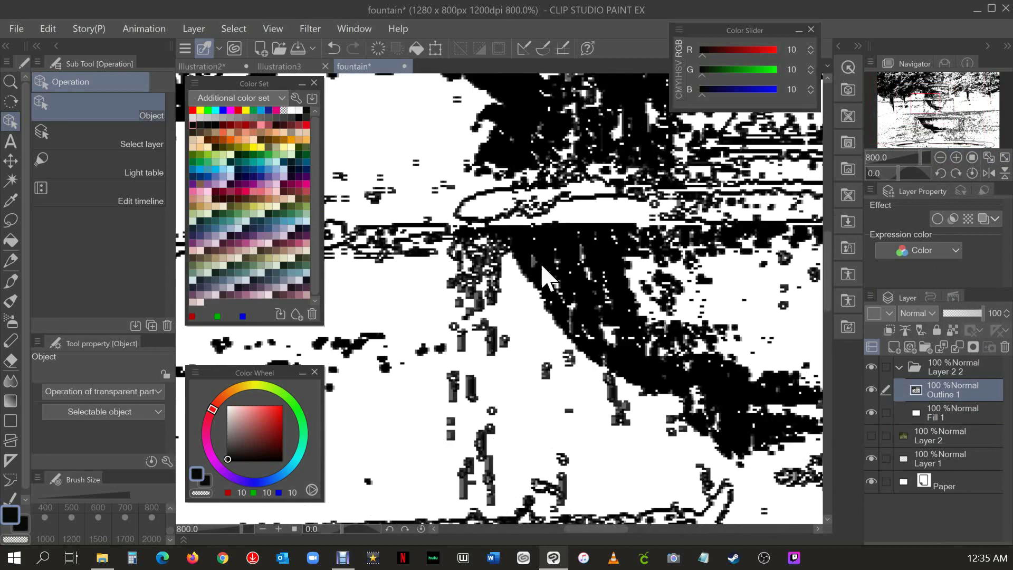
pyautogui.click(940, 157)
pyautogui.click(940, 157)
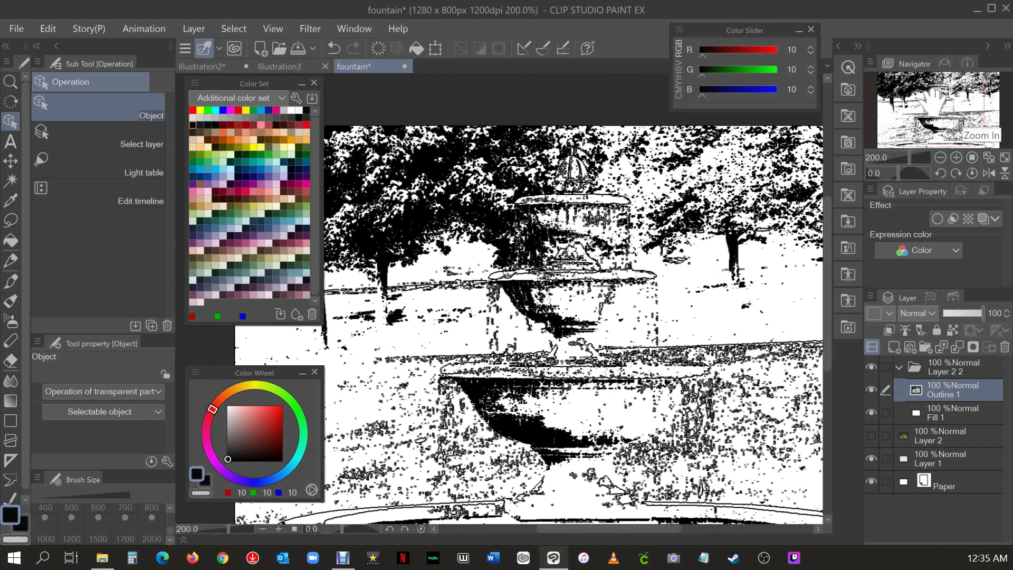
pyautogui.moveTo(935, 99)
pyautogui.mouseDown()
pyautogui.moveTo(953, 95)
pyautogui.moveTo(944, 85)
pyautogui.mouseUp()
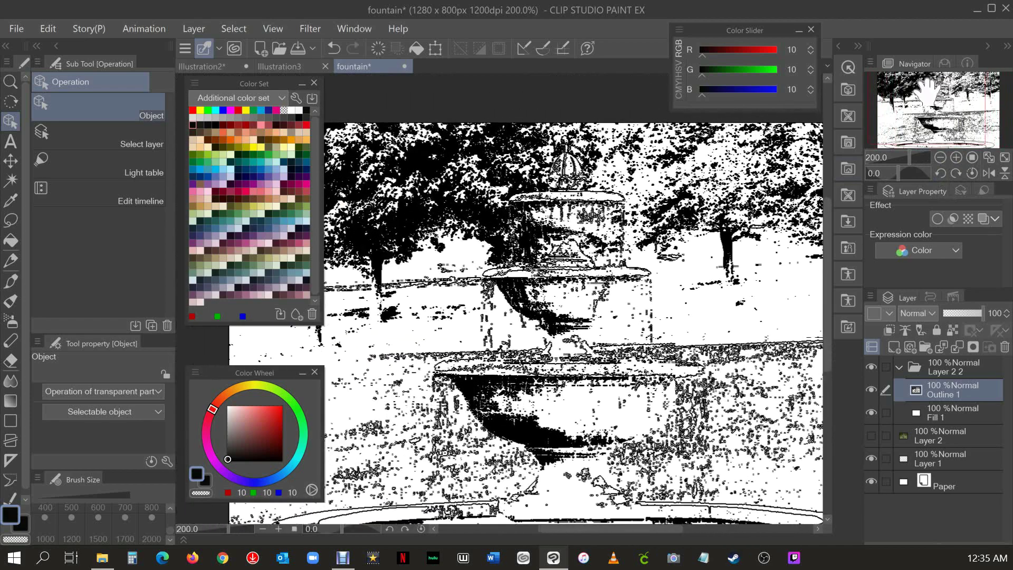
pyautogui.hotkey('ctrl', 'alt', '0')
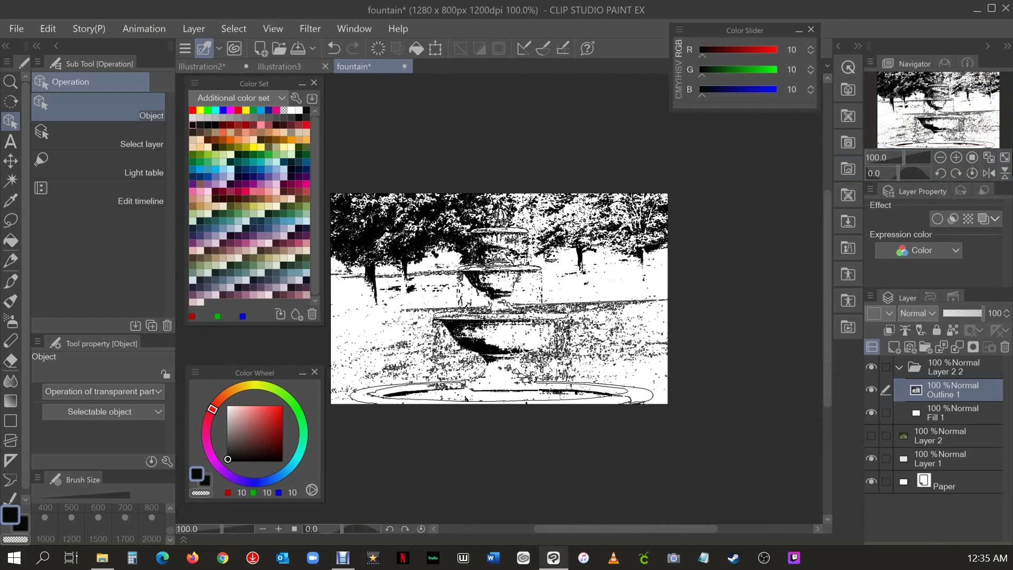
# Switch through the document tabs and return to the Illustration2 roses document.
pyautogui.click(290, 69)
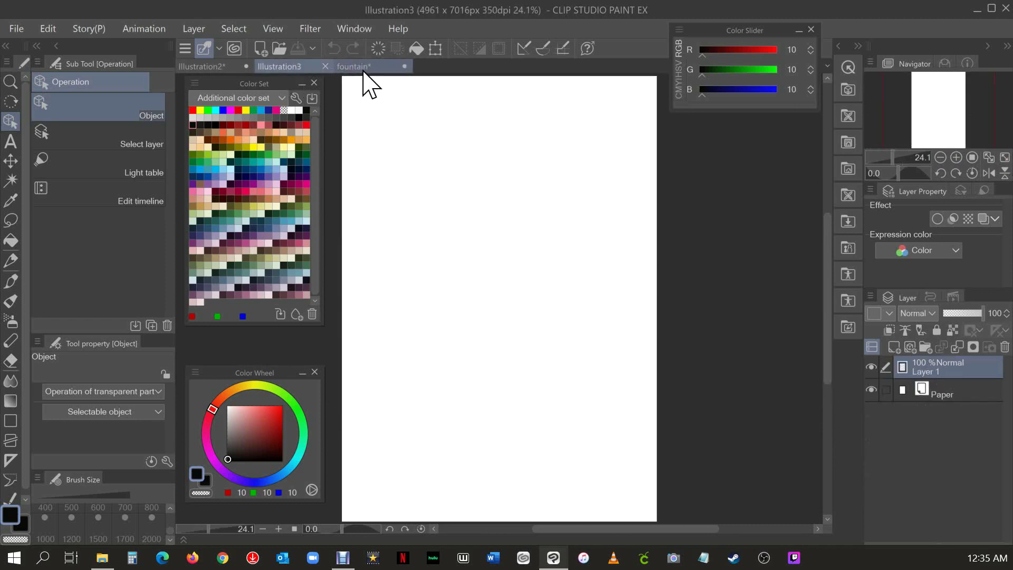
pyautogui.click(364, 67)
pyautogui.click(290, 68)
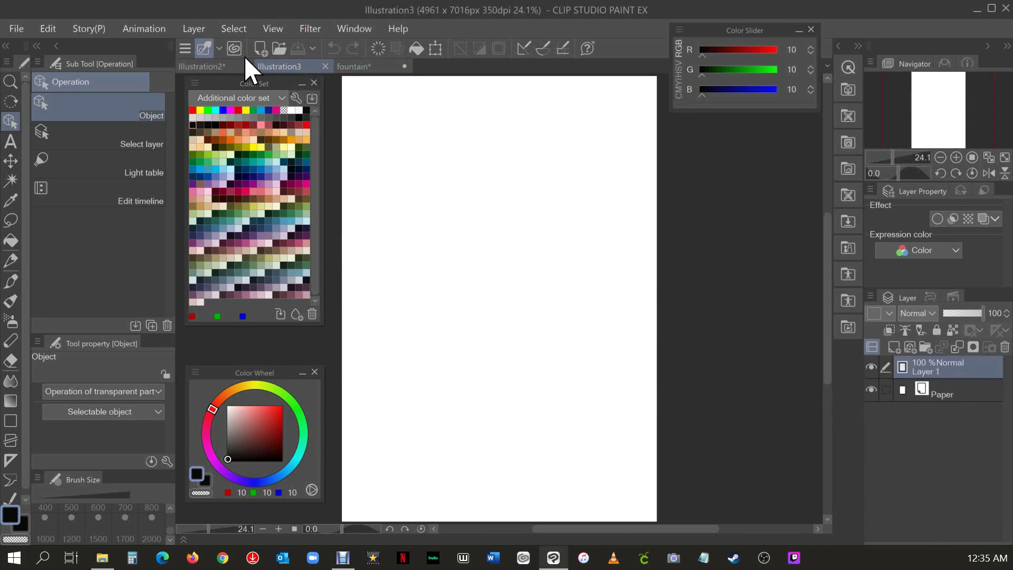
pyautogui.click(219, 62)
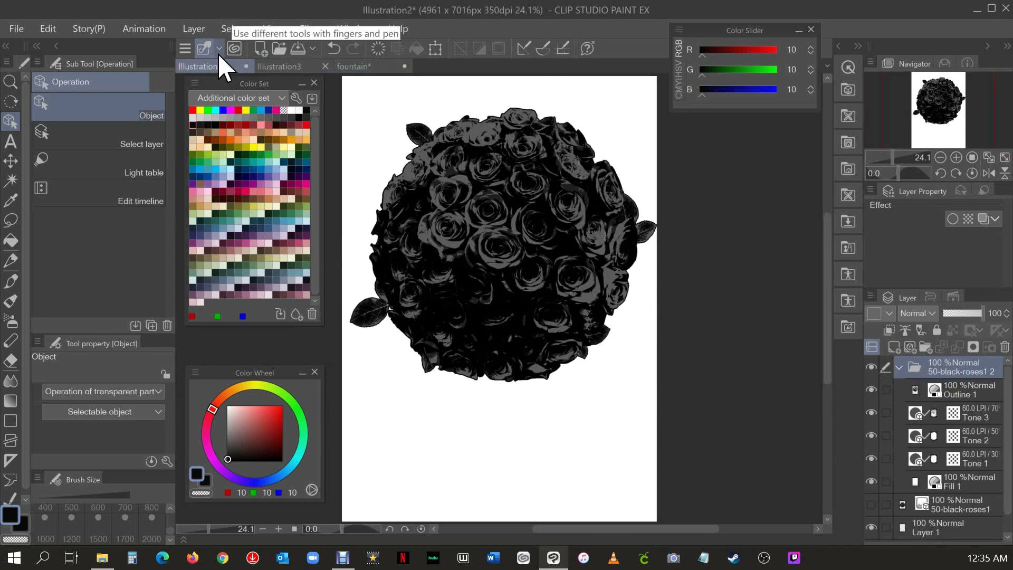